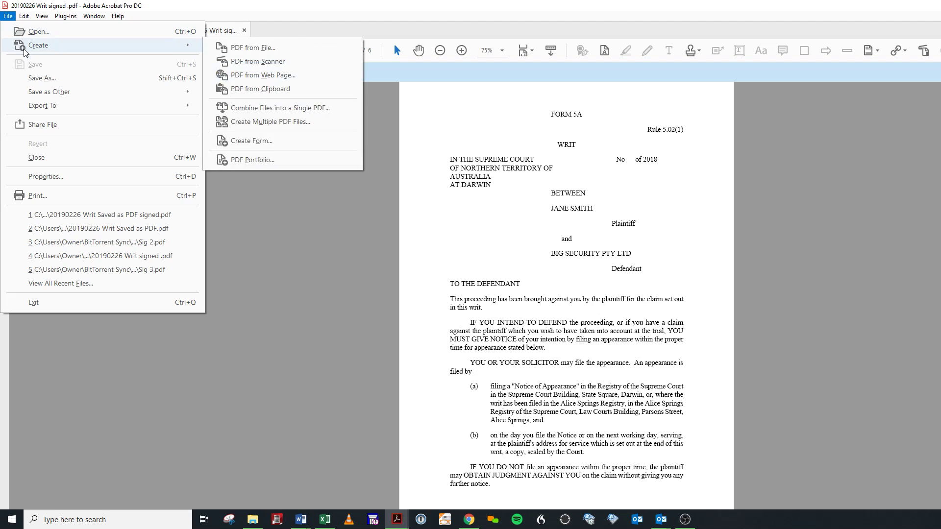
- Scan the paper document into a new PDF with the Black and White Document preset, without appending to an existing file, and complete the scan
{"action": "mouse_move", "coordinate": [29, 49]}
{"action": "left_click", "coordinate": [240, 58]}
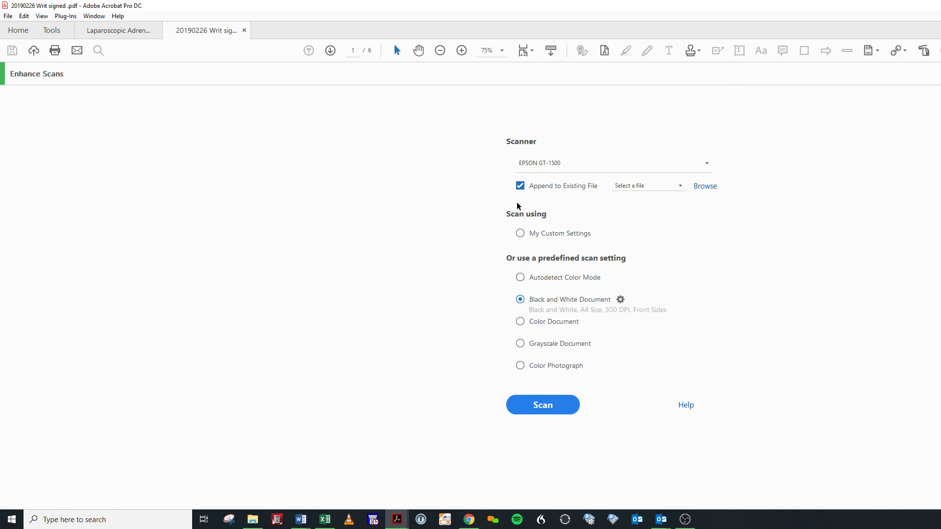
{"action": "left_click", "coordinate": [520, 191]}
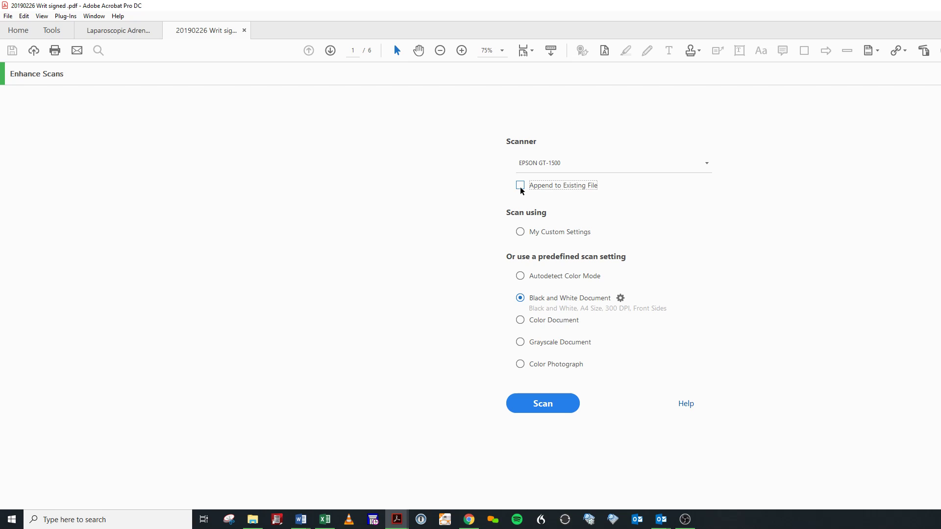
{"action": "left_click", "coordinate": [548, 408]}
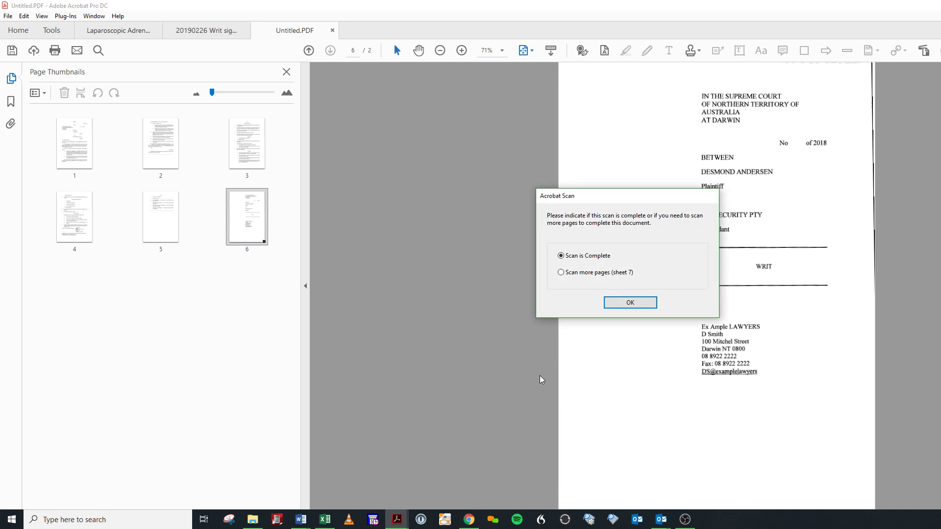
{"action": "left_click", "coordinate": [606, 304]}
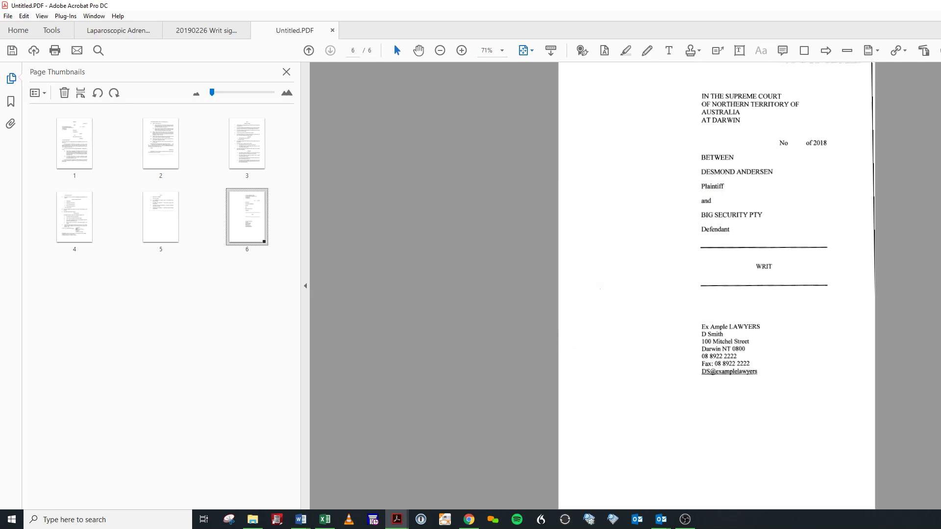
- Save the scanned PDF in the 2019 CPD on PDFs folder as "20190226 Writ Scanned from Paper.pdf"
{"action": "left_click", "coordinate": [7, 16]}
{"action": "left_click", "coordinate": [42, 78]}
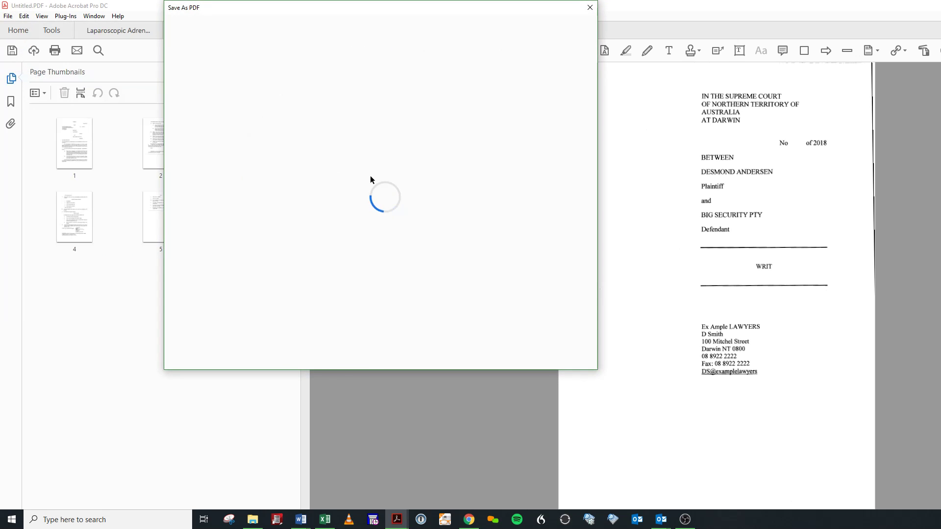
{"action": "left_click", "coordinate": [361, 149]}
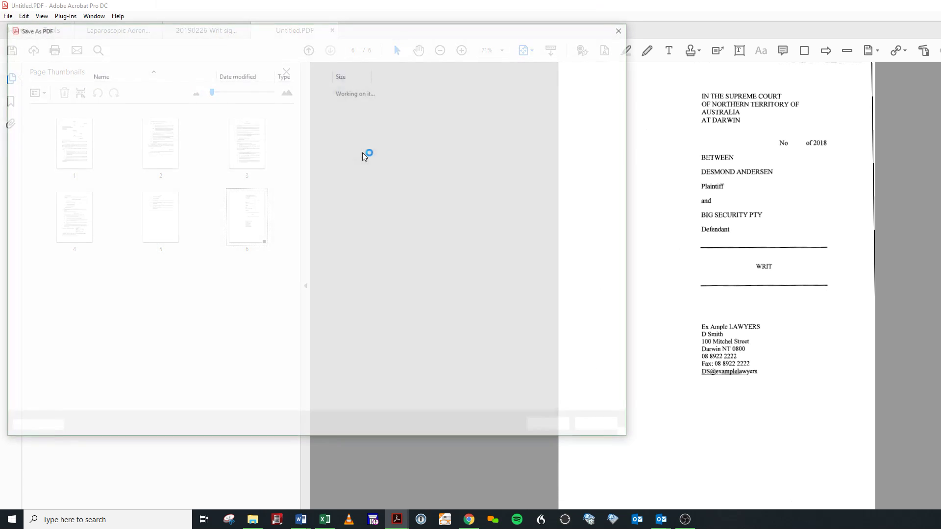
{"action": "key", "text": "Home"}
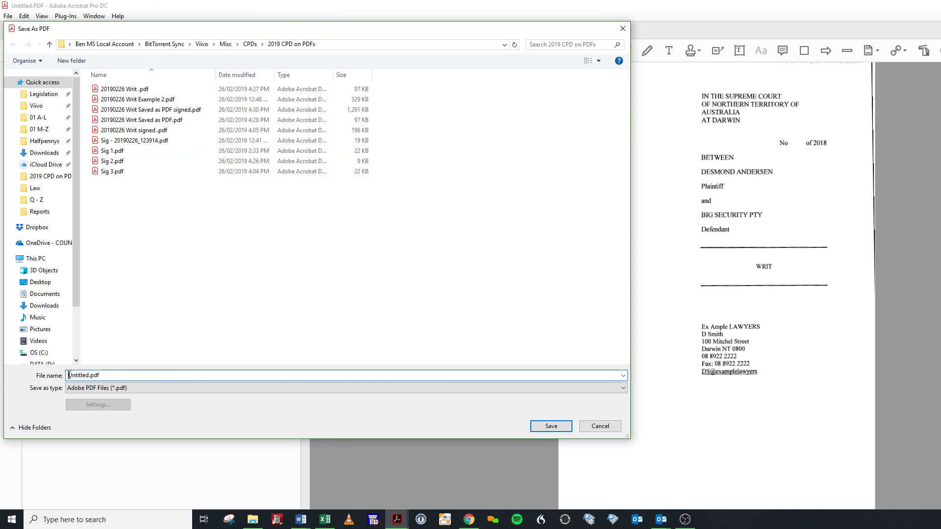
{"action": "type", "text": "20190226"}
{"action": "type", "text": "Writ Scanned from P"}
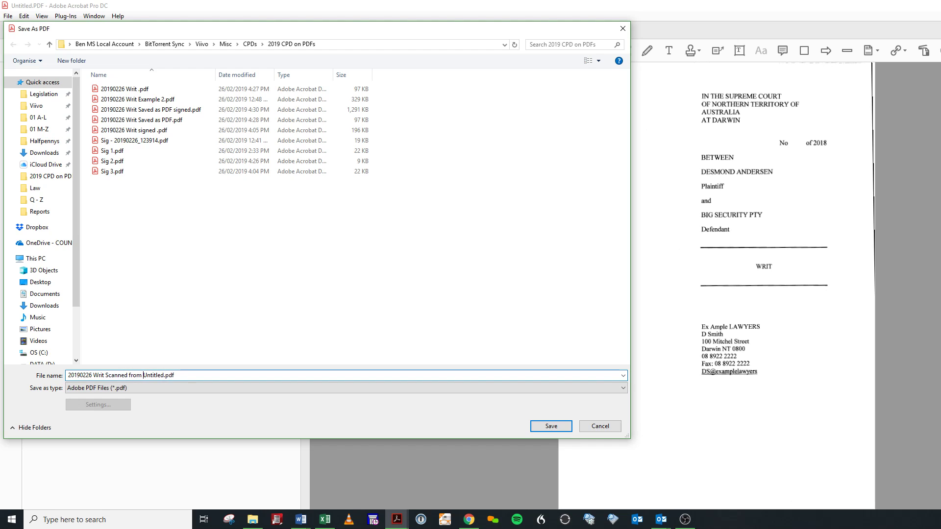
{"action": "type", "text": "aer"}
{"action": "key", "text": "Delete"}
{"action": "key", "text": "Delete"}
{"action": "key", "text": "Delete"}
{"action": "key", "text": "Delete"}
{"action": "key", "text": "Delete"}
{"action": "key", "text": "Delete"}
{"action": "key", "text": "Delete"}
{"action": "key", "text": "Delete"}
{"action": "key", "text": "BackSpace"}
{"action": "key", "text": "BackSpace"}
{"action": "type", "text": "per"}
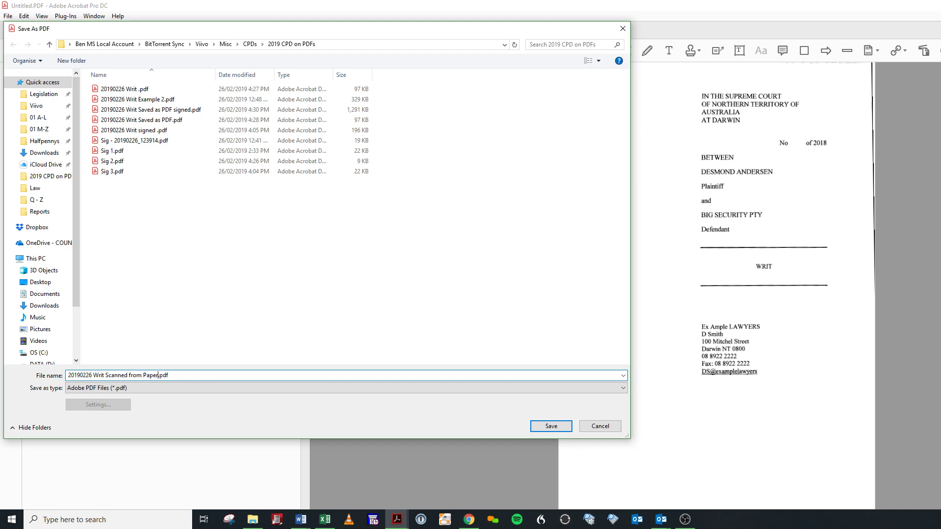
{"action": "left_click", "coordinate": [564, 427]}
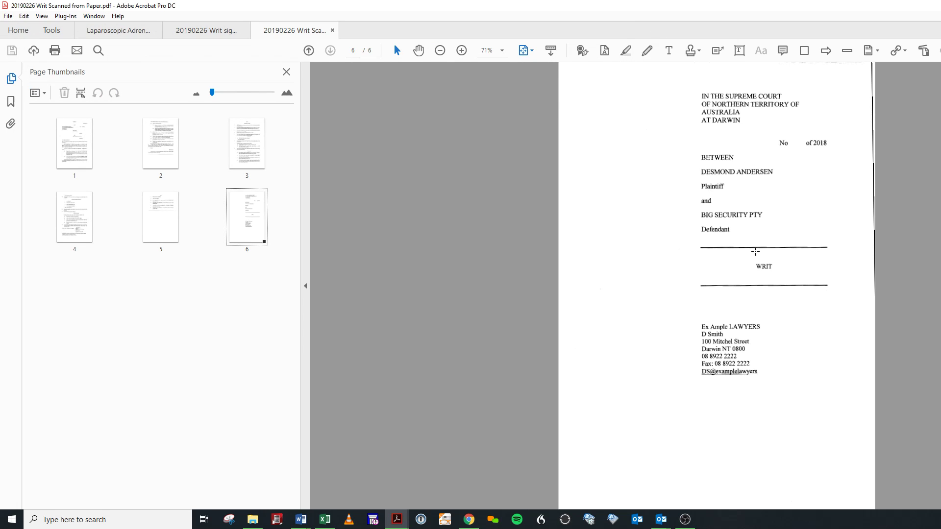
- Examine the scan quality at 200% from the back page up to the handwritten date and signature on page 4
{"action": "left_click", "coordinate": [461, 51]}
{"action": "left_click", "coordinate": [461, 51]}
{"action": "left_click", "coordinate": [461, 51]}
{"action": "left_click", "coordinate": [461, 51]}
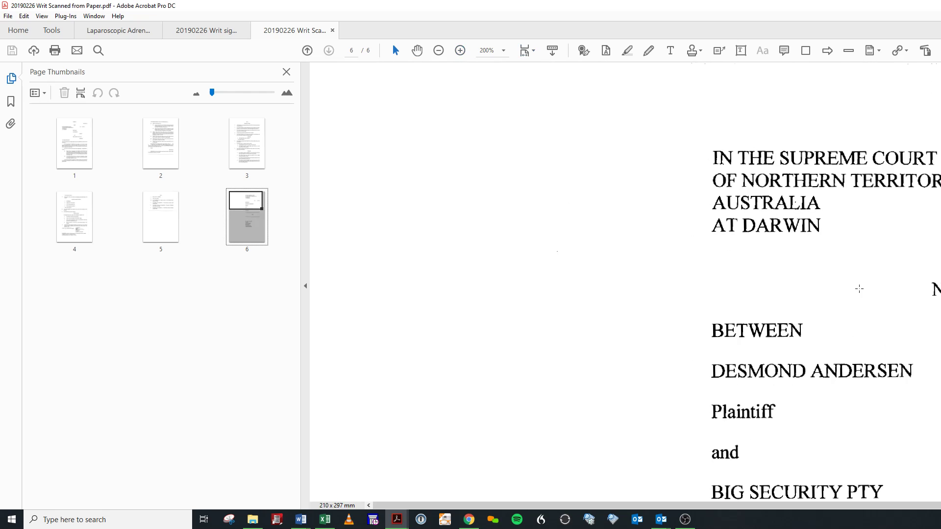
{"action": "scroll", "coordinate": [859, 289], "scroll_direction": "down", "scroll_amount": 8}
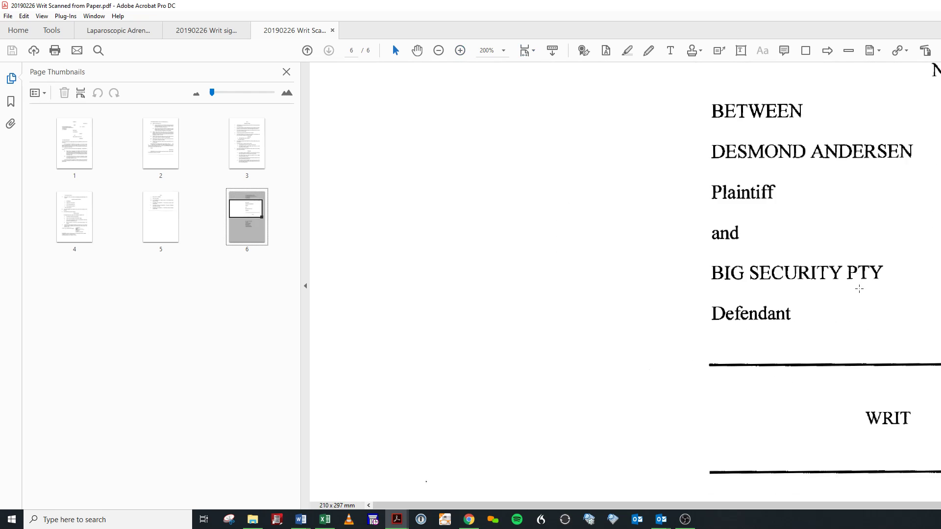
{"action": "scroll", "coordinate": [859, 289], "scroll_direction": "down", "scroll_amount": 2}
{"action": "scroll", "coordinate": [859, 289], "scroll_direction": "down", "scroll_amount": 2}
{"action": "scroll", "coordinate": [859, 289], "scroll_direction": "up", "scroll_amount": 15}
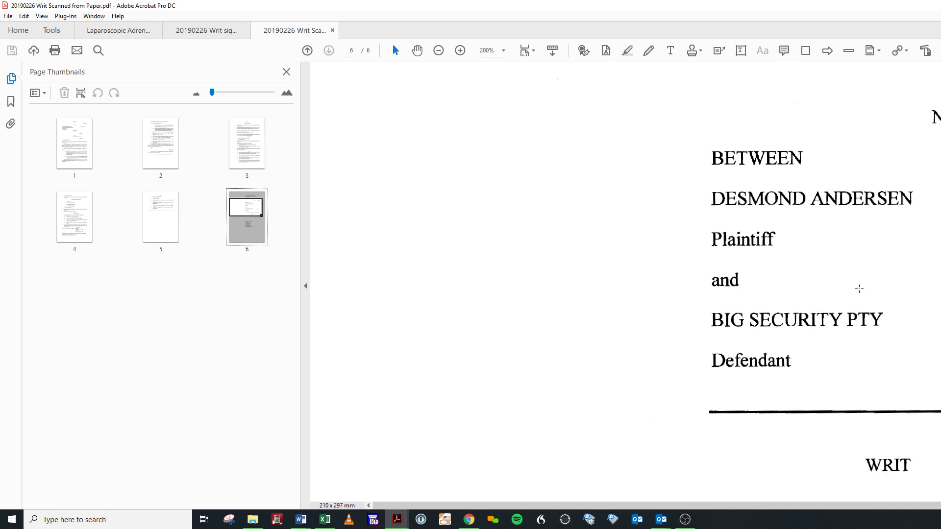
{"action": "scroll", "coordinate": [859, 289], "scroll_direction": "up", "scroll_amount": 15}
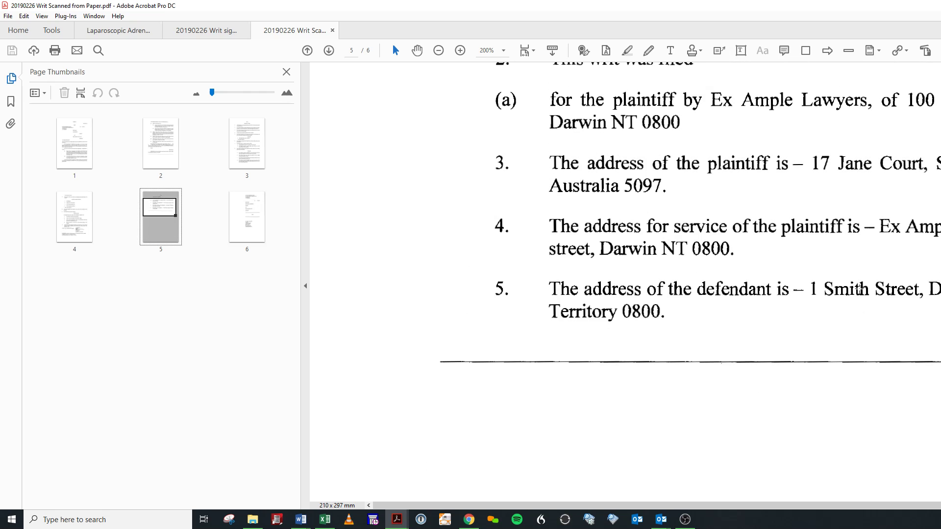
{"action": "scroll", "coordinate": [859, 288], "scroll_direction": "down", "scroll_amount": 3}
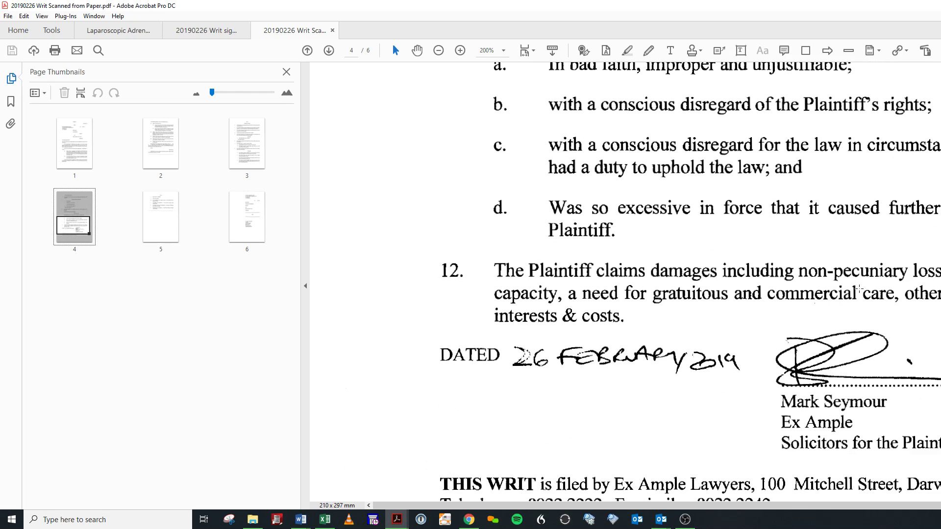
{"action": "scroll", "coordinate": [873, 360], "scroll_direction": "down", "scroll_amount": 4}
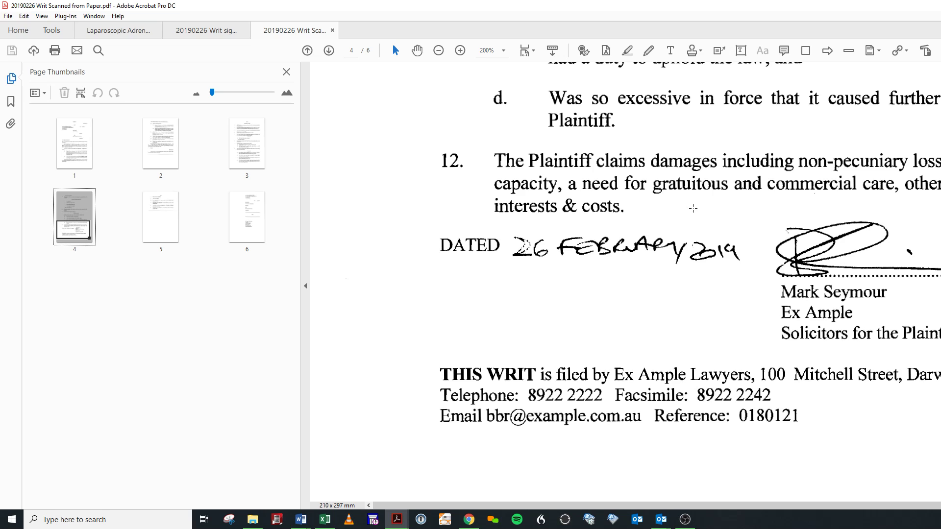
{"action": "scroll", "coordinate": [692, 208], "scroll_direction": "up", "scroll_amount": 5}
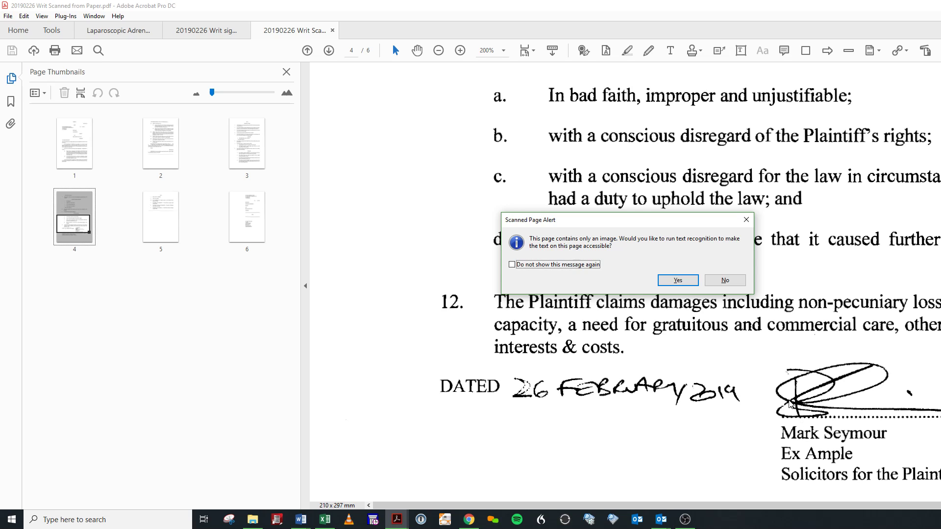
- Decline text recognition for the scanned page and search the document for "Plaintiff"
{"action": "left_click", "coordinate": [739, 285]}
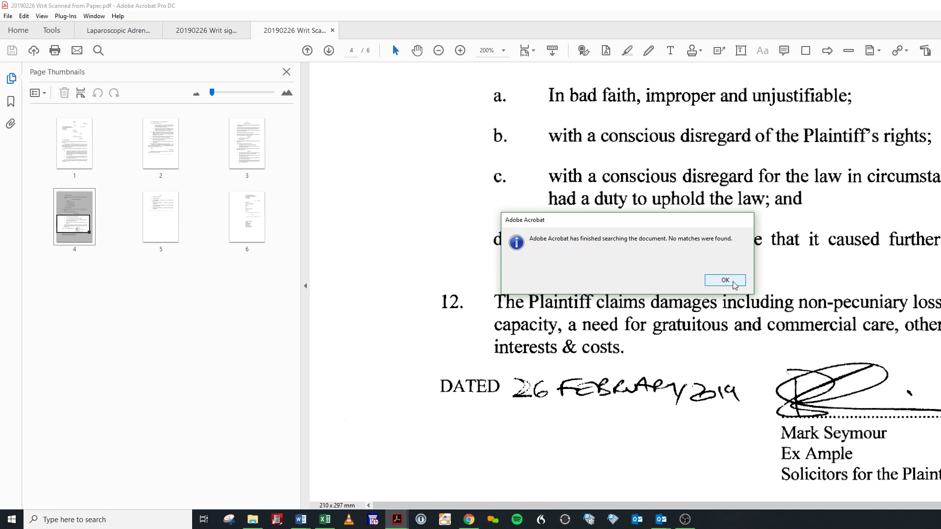
{"action": "left_click", "coordinate": [733, 283]}
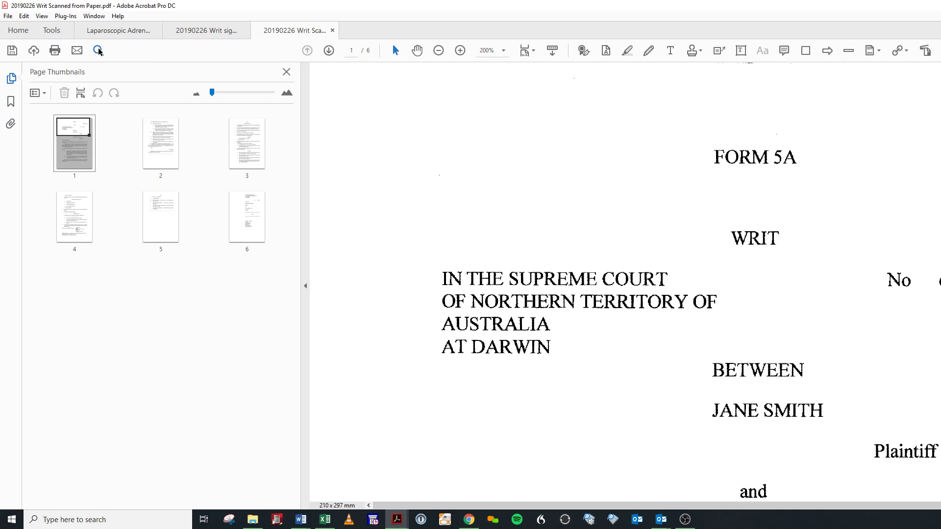
{"action": "key", "text": "Return"}
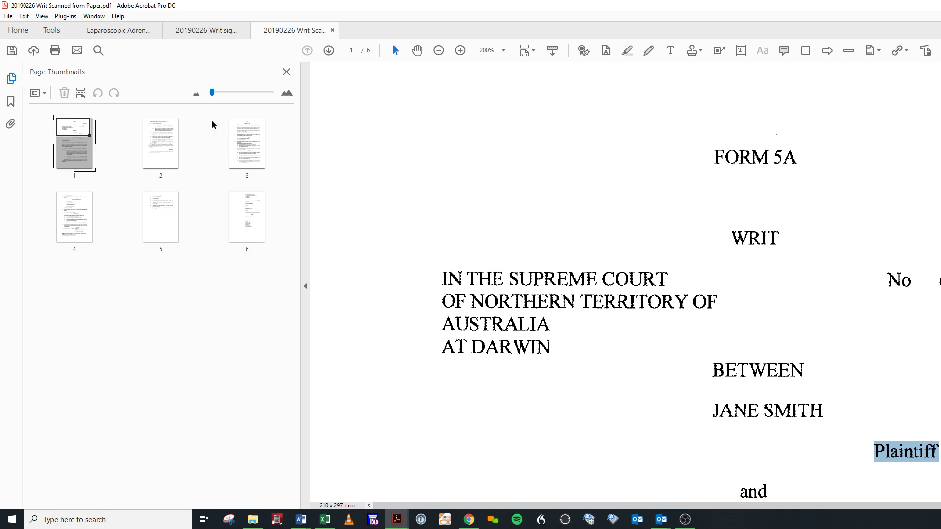
- Look through pages 1 to 3 of the scanned writ and check the document's bookmarks
{"action": "left_click", "coordinate": [163, 146]}
{"action": "left_click", "coordinate": [243, 152]}
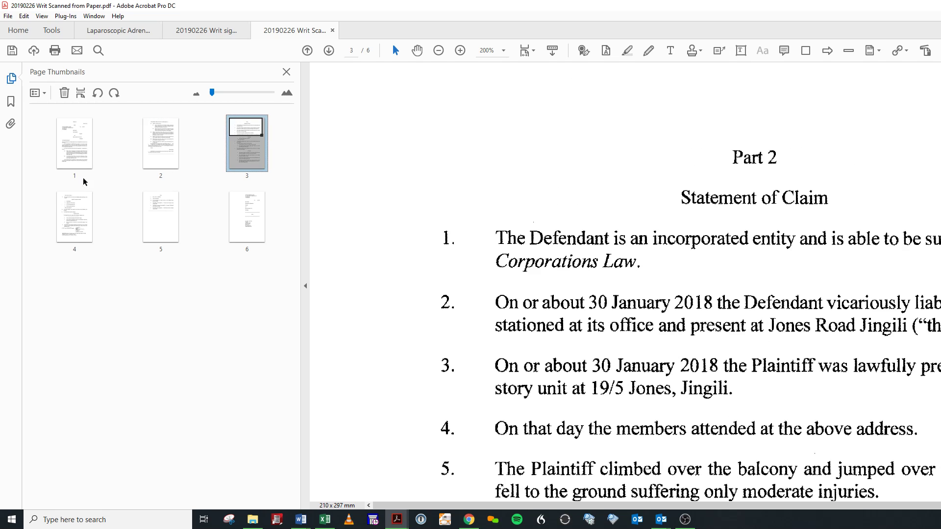
{"action": "left_click", "coordinate": [78, 154]}
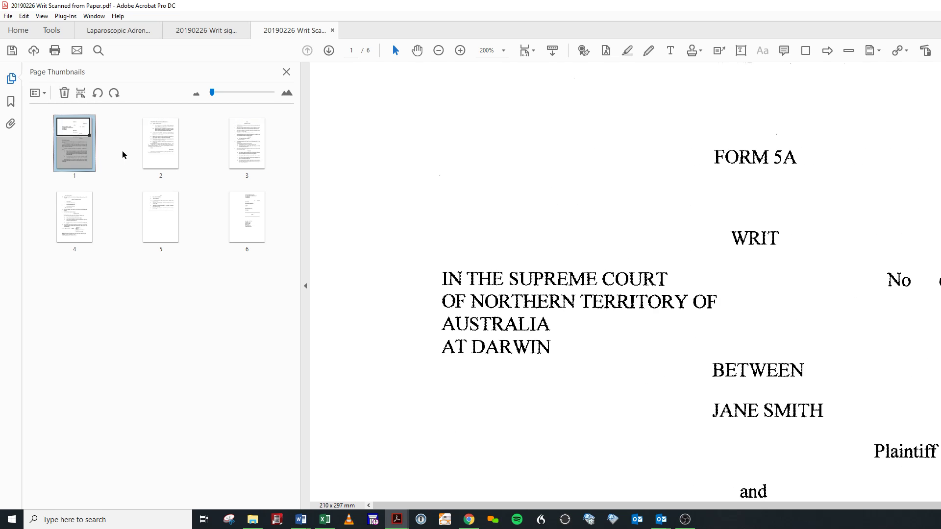
{"action": "left_click", "coordinate": [158, 148]}
{"action": "left_click", "coordinate": [239, 159]}
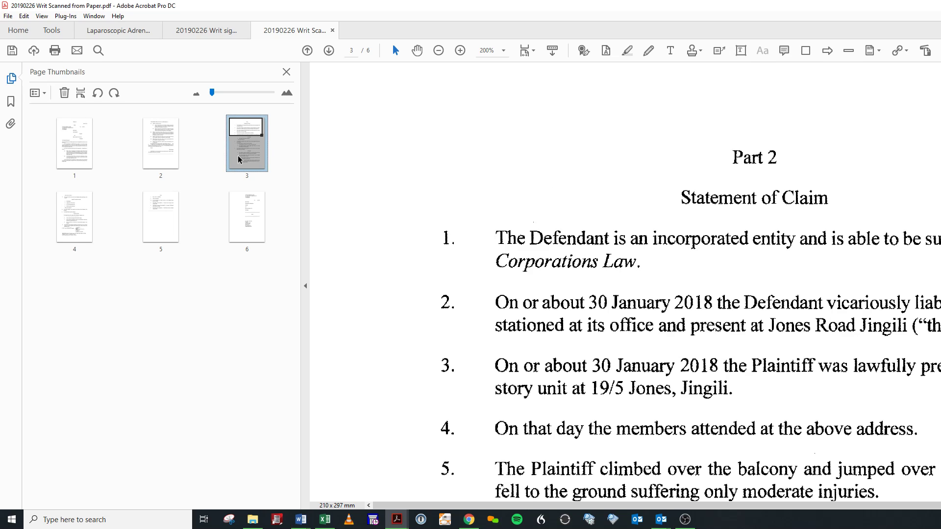
{"action": "left_click", "coordinate": [73, 147]}
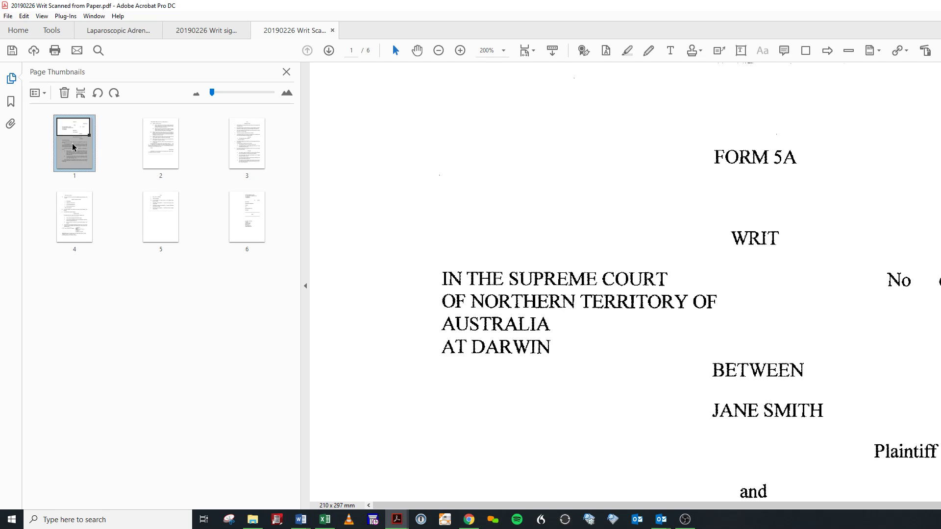
{"action": "left_click", "coordinate": [11, 78]}
{"action": "left_click", "coordinate": [11, 104]}
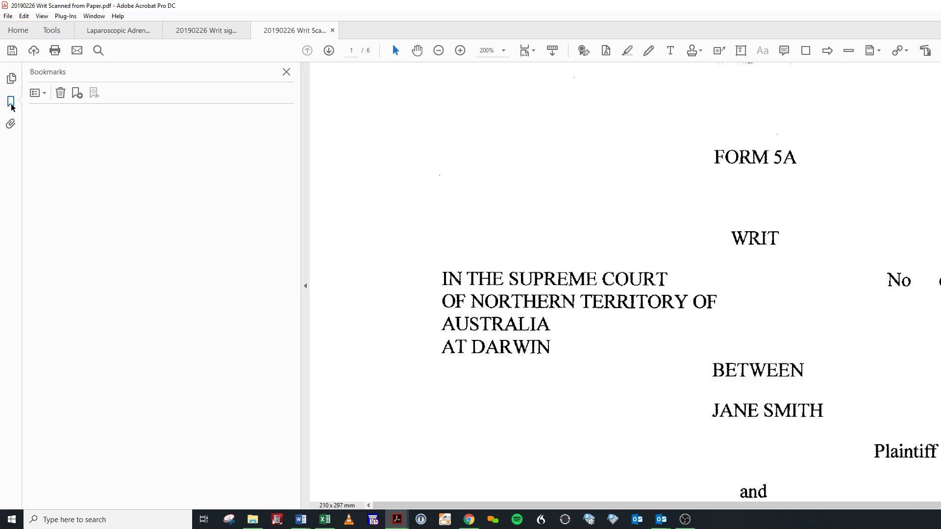
- Extract pages 1 to 3 of the scanned writ into a separate PDF, deleting them from the original document
{"action": "left_click", "coordinate": [11, 80]}
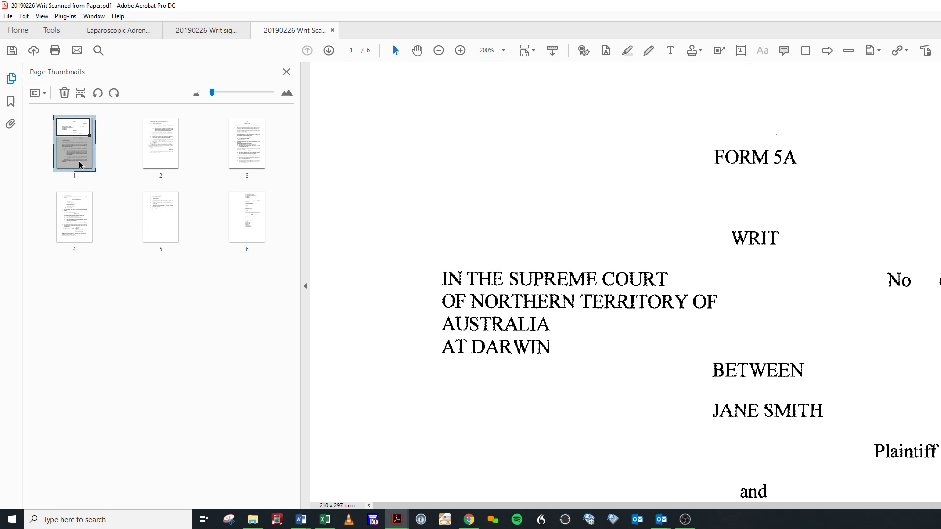
{"action": "left_click", "coordinate": [250, 142], "text": "shift"}
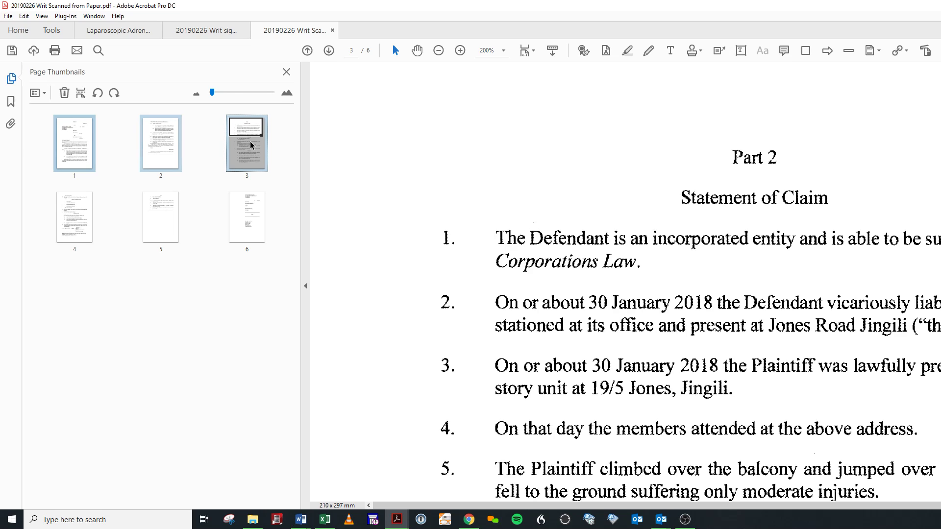
{"action": "right_click", "coordinate": [251, 144]}
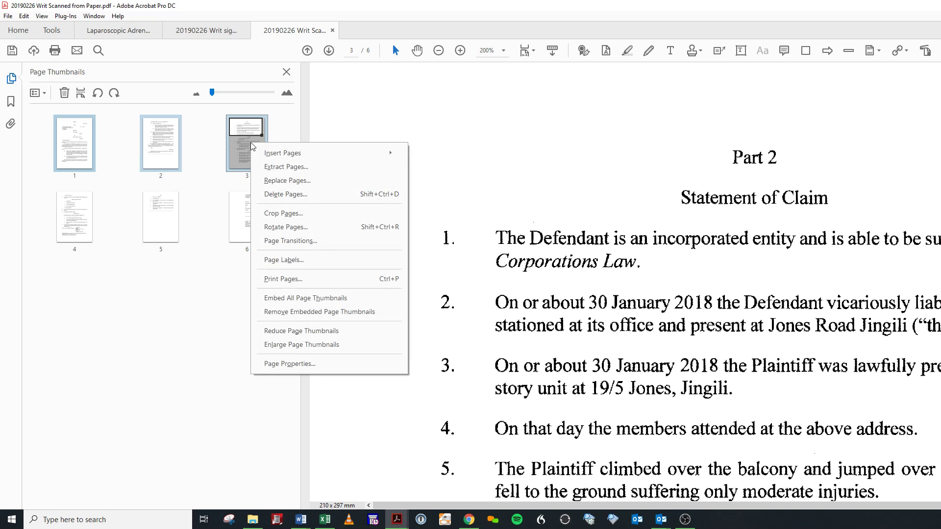
{"action": "left_click", "coordinate": [273, 167]}
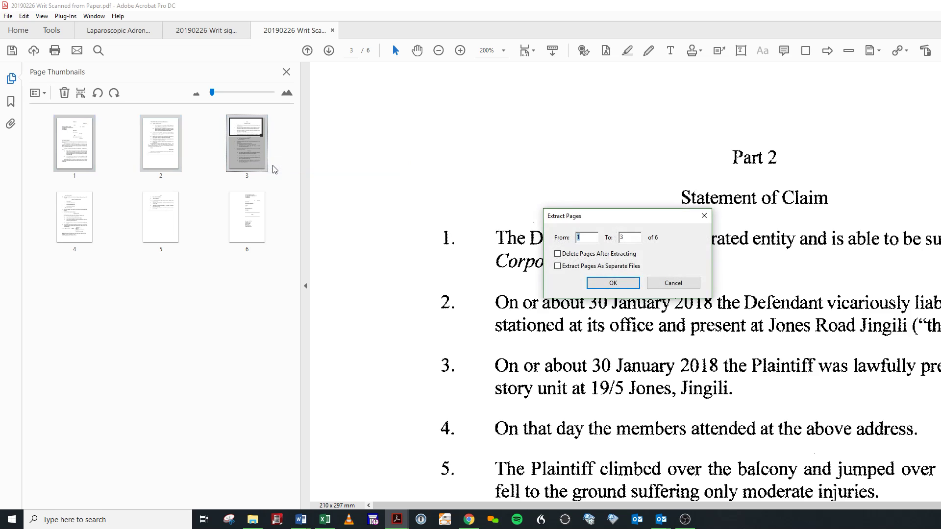
{"action": "left_click", "coordinate": [559, 255]}
{"action": "left_click", "coordinate": [600, 284]}
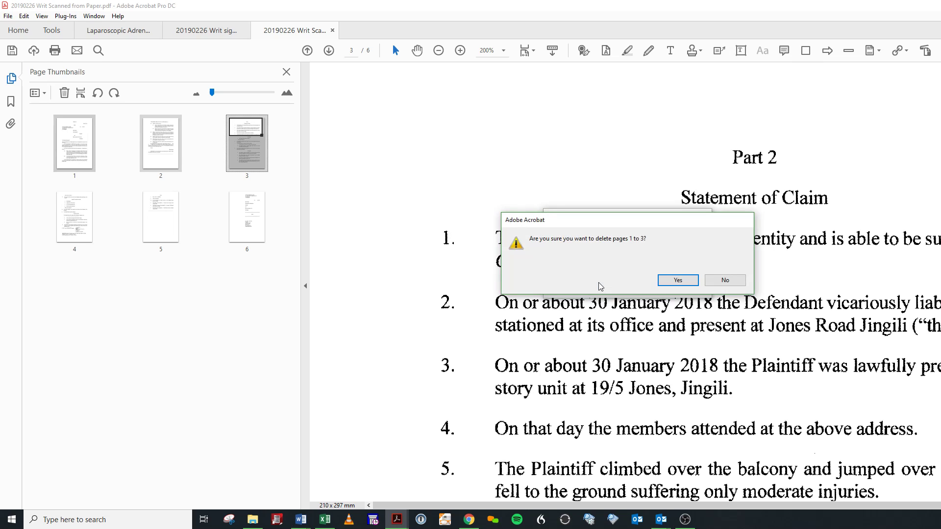
{"action": "left_click", "coordinate": [678, 280]}
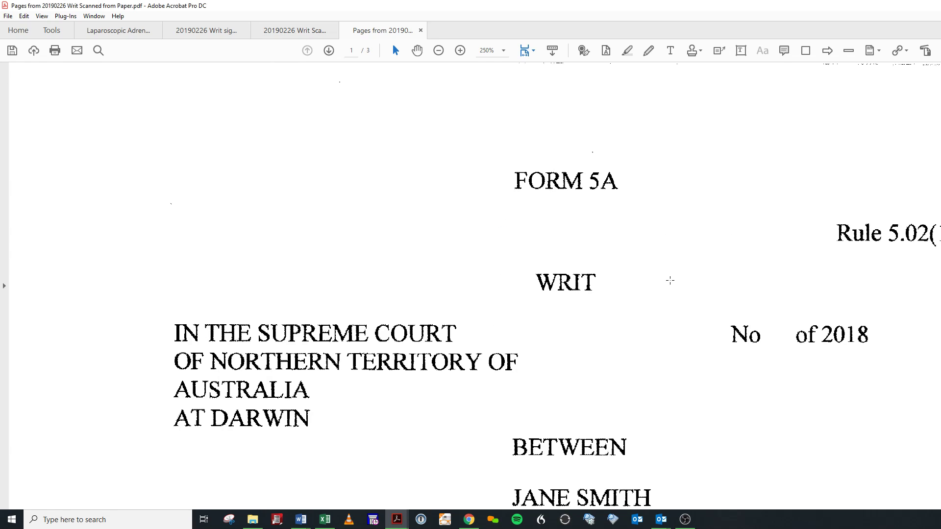
- Look over the extracted PDF and display its page thumbnails
{"action": "scroll", "coordinate": [620, 207], "scroll_direction": "down", "scroll_amount": 5}
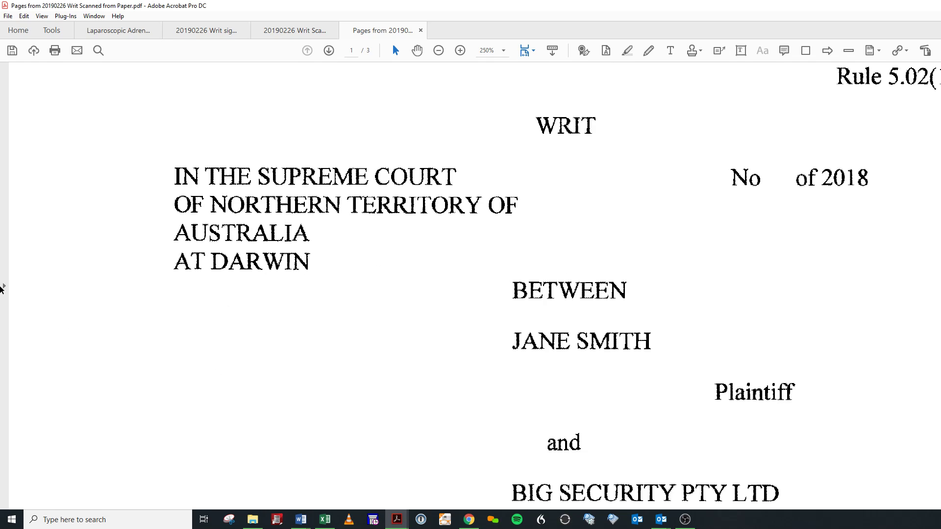
{"action": "left_click", "coordinate": [3, 285]}
{"action": "left_click", "coordinate": [12, 78]}
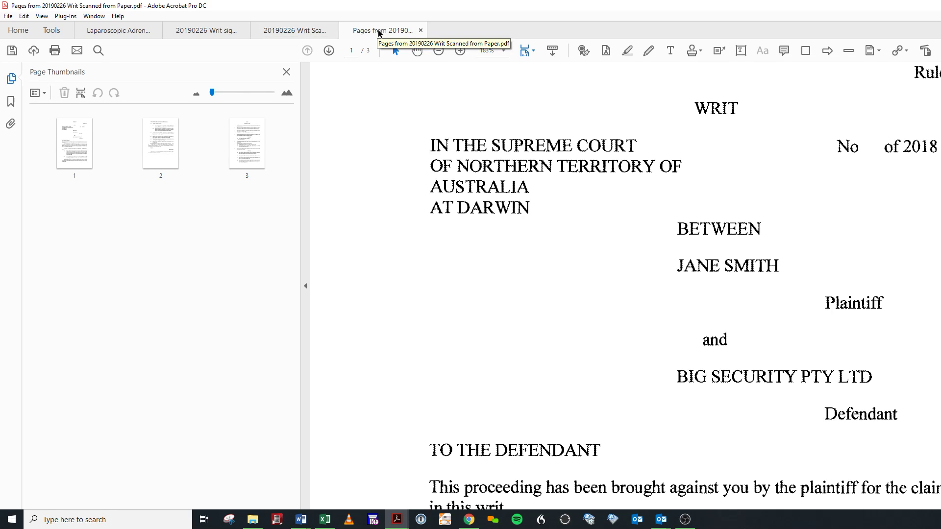
- Save the extracted pages in the 2019 CPD on PDFs folder as "20190226 Writ Scanned from Paper Vol 1.pdf"
{"action": "left_click", "coordinate": [9, 16]}
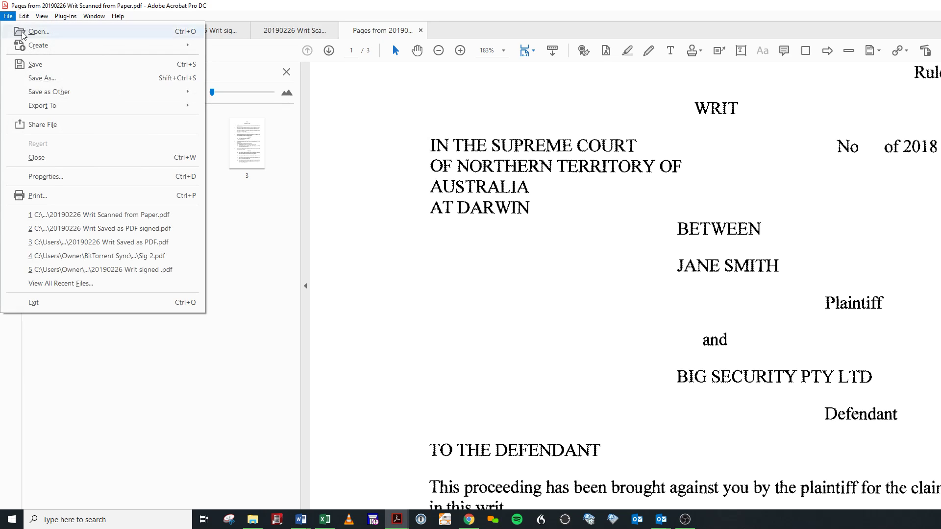
{"action": "left_click", "coordinate": [40, 78]}
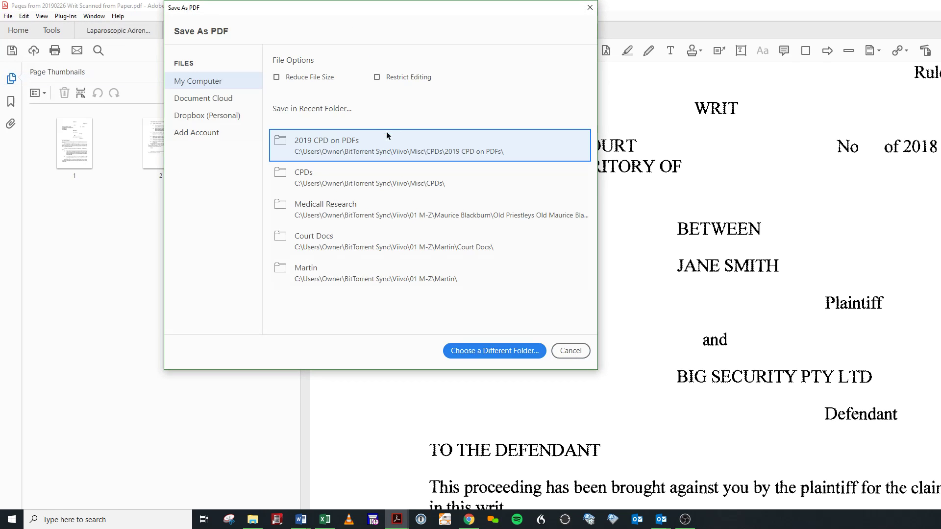
{"action": "left_click", "coordinate": [374, 145]}
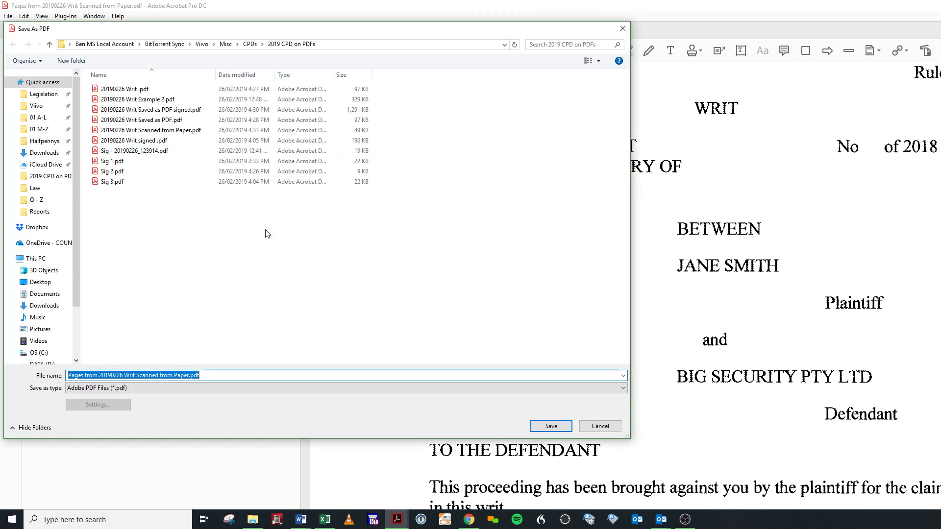
{"action": "left_click", "coordinate": [97, 376]}
{"action": "left_click_drag", "start_coordinate": [97, 375], "coordinate": [67, 375]}
{"action": "key", "text": "BackSpace"}
{"action": "key", "text": "Delete"}
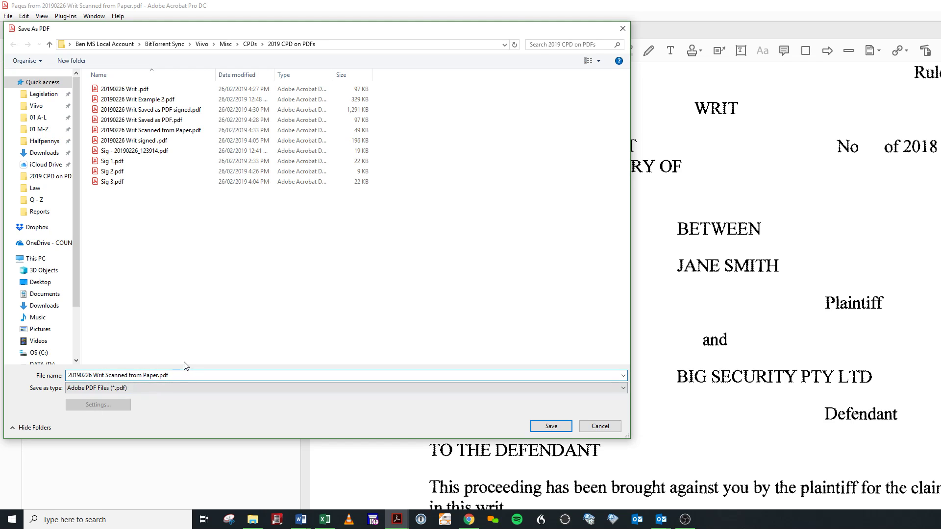
{"action": "left_click", "coordinate": [158, 375]}
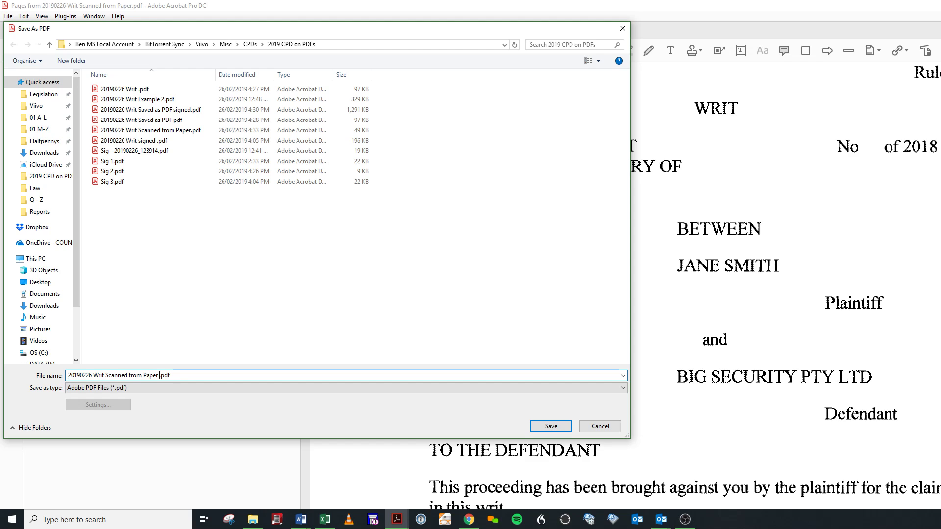
{"action": "type", "text": "Vol 1"}
{"action": "left_click", "coordinate": [551, 426]}
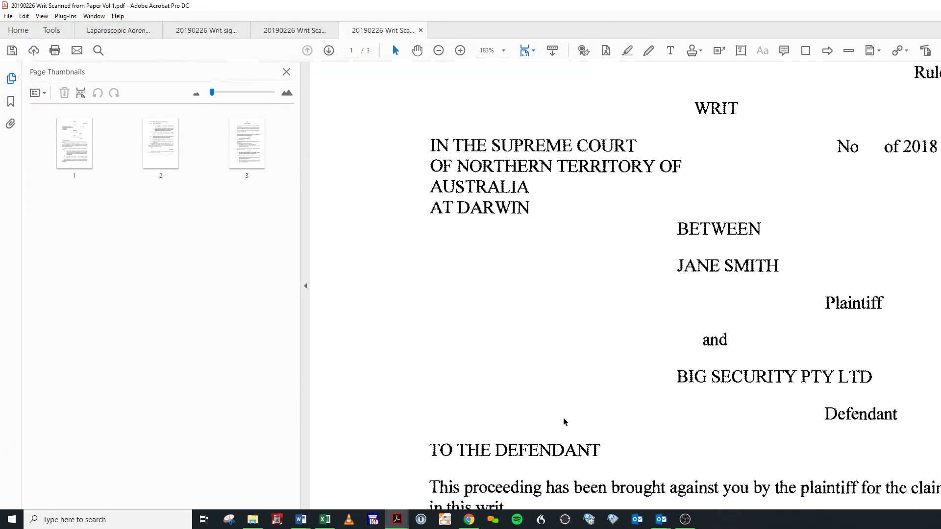
- Check the pages left in the original scanned writ and save it in the same folder as "20190226 Writ Scanned from Paper Vol 2.pdf"
{"action": "left_click", "coordinate": [273, 31]}
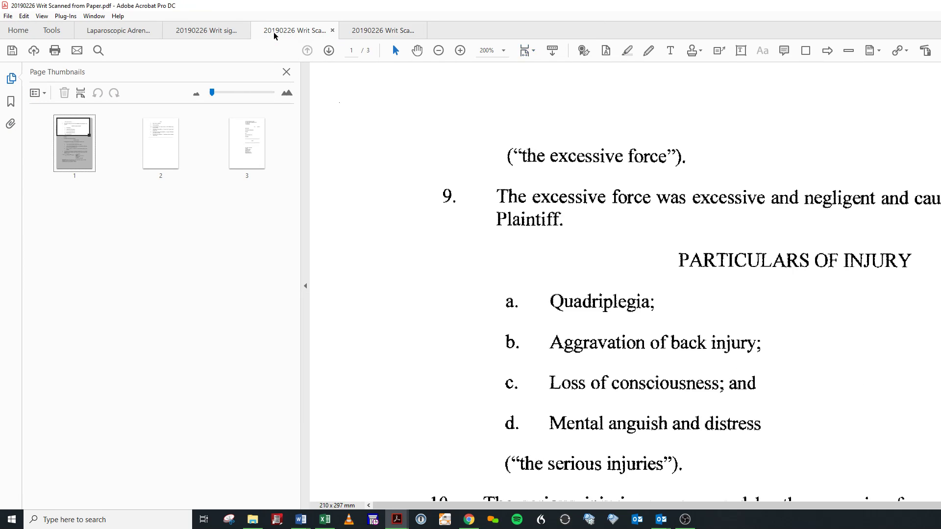
{"action": "left_click", "coordinate": [157, 147]}
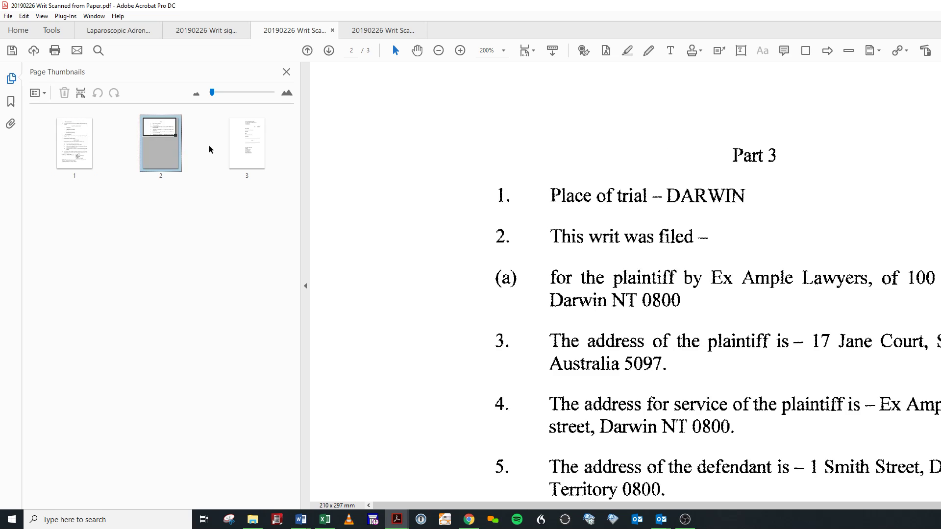
{"action": "left_click", "coordinate": [231, 148]}
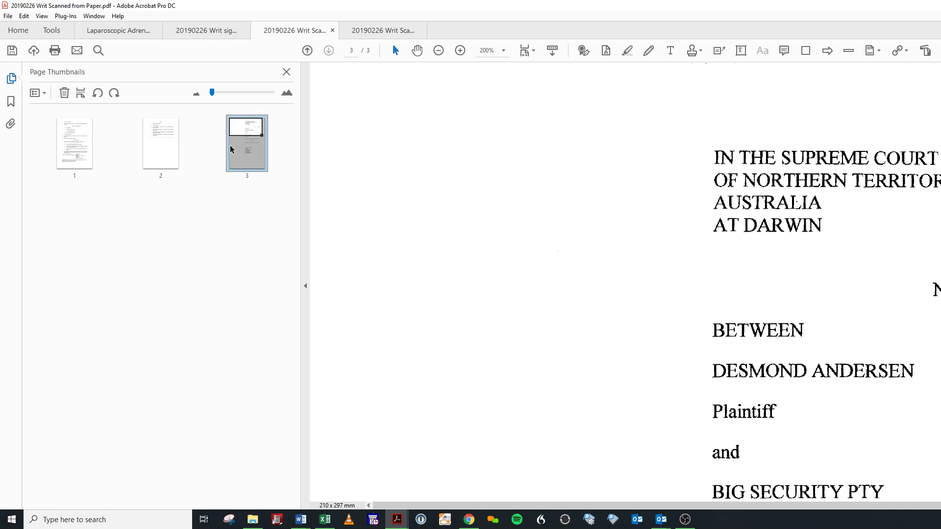
{"action": "left_click", "coordinate": [8, 16]}
{"action": "left_click", "coordinate": [28, 81]}
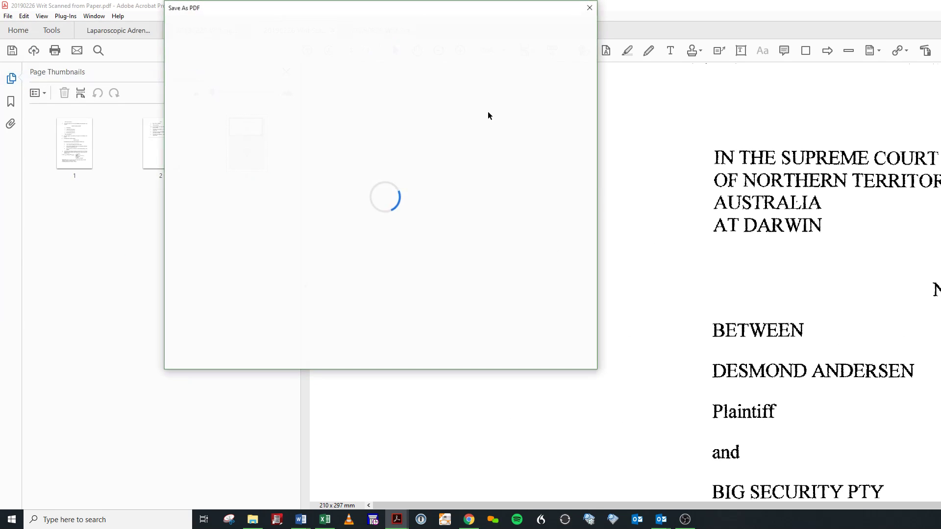
{"action": "left_click", "coordinate": [374, 149]}
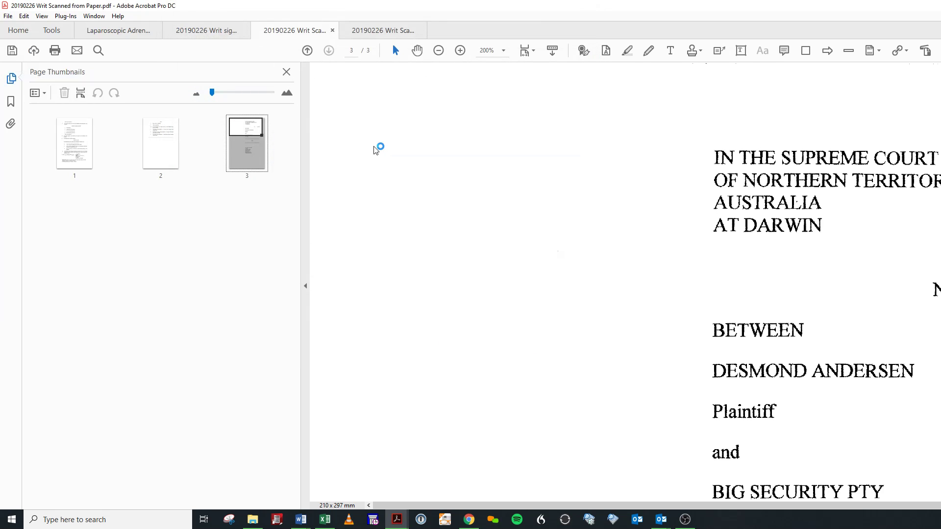
{"action": "left_click", "coordinate": [159, 375]}
{"action": "type", "text": "ol 2"}
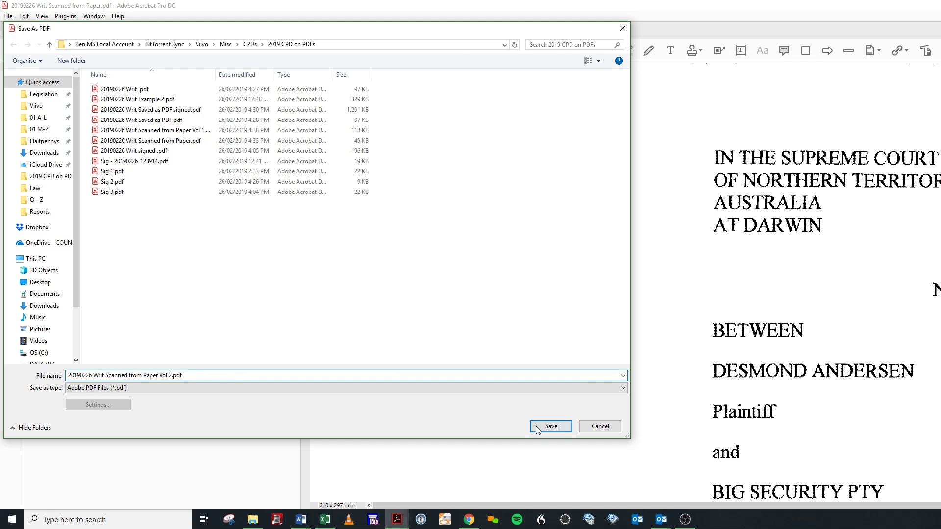
{"action": "left_click", "coordinate": [550, 426]}
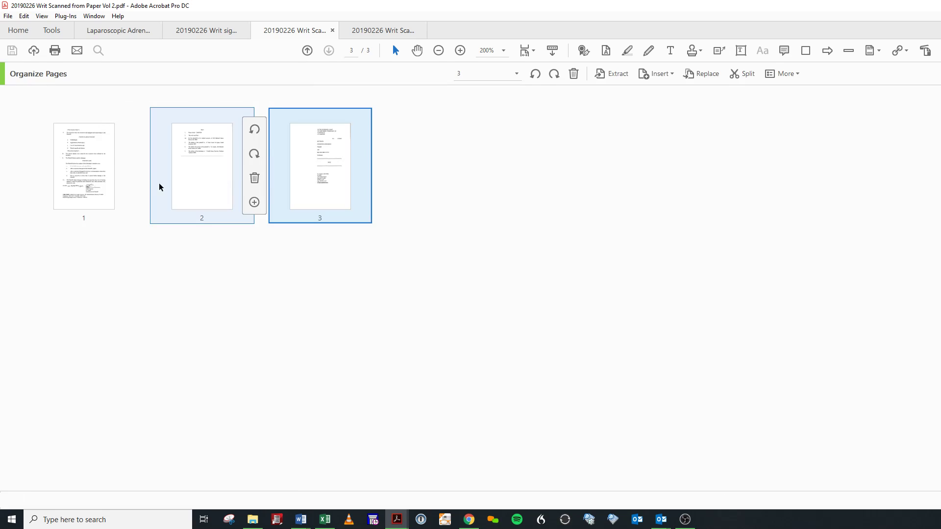
- With both volumes in Organize Pages, copy all three pages of the Vol 1 PDF to the end of the Vol 2 PDF
{"action": "left_click", "coordinate": [185, 188]}
{"action": "left_click", "coordinate": [78, 177]}
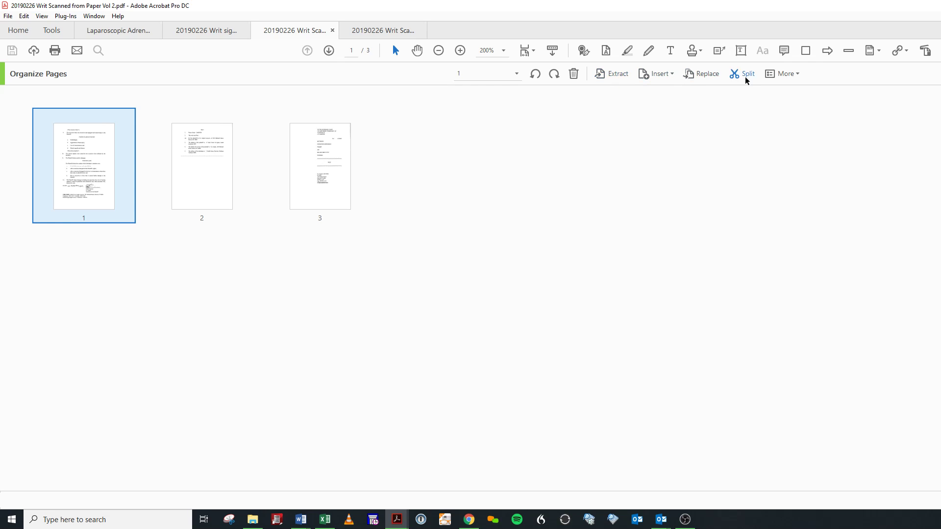
{"action": "left_click", "coordinate": [386, 30]}
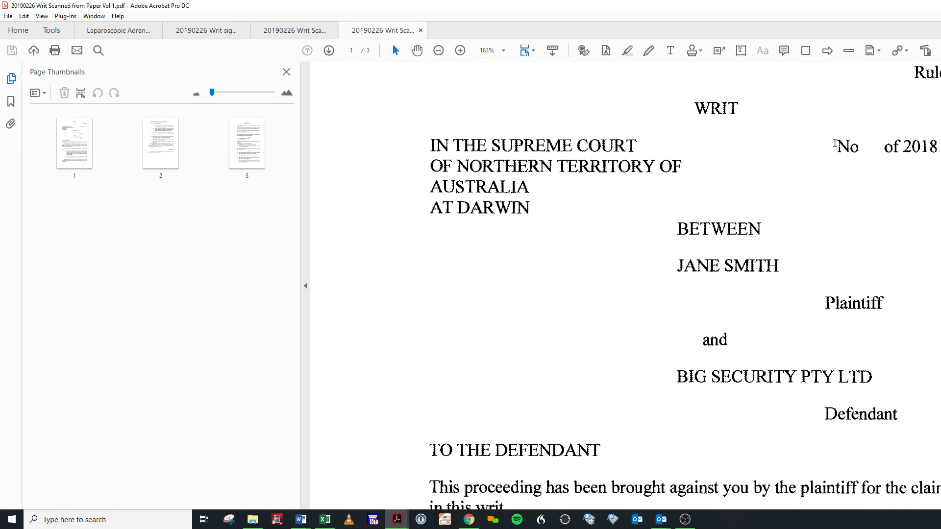
{"action": "left_click", "coordinate": [935, 214]}
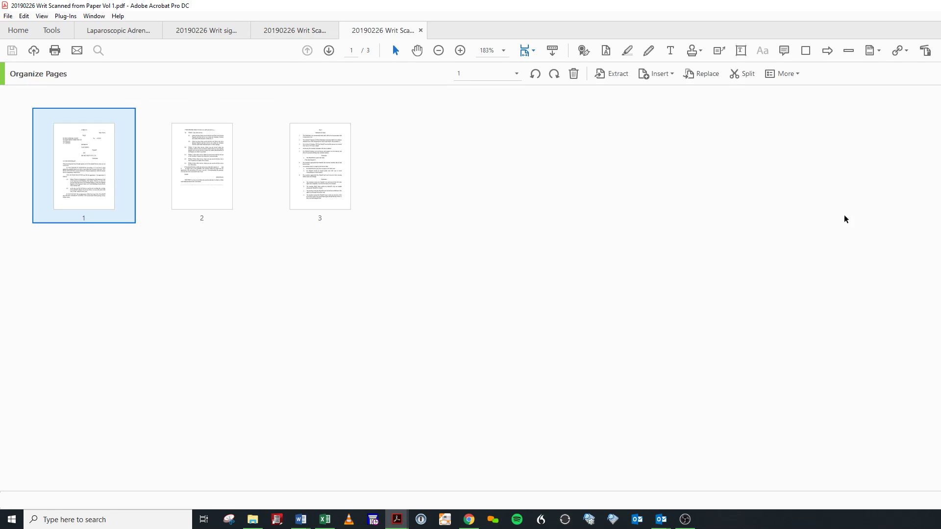
{"action": "left_click", "coordinate": [316, 32]}
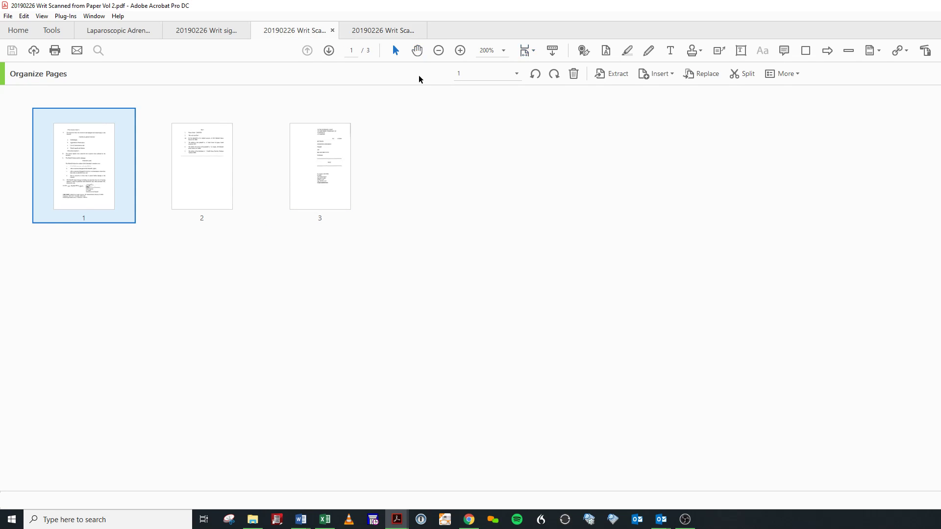
{"action": "left_click", "coordinate": [399, 32]}
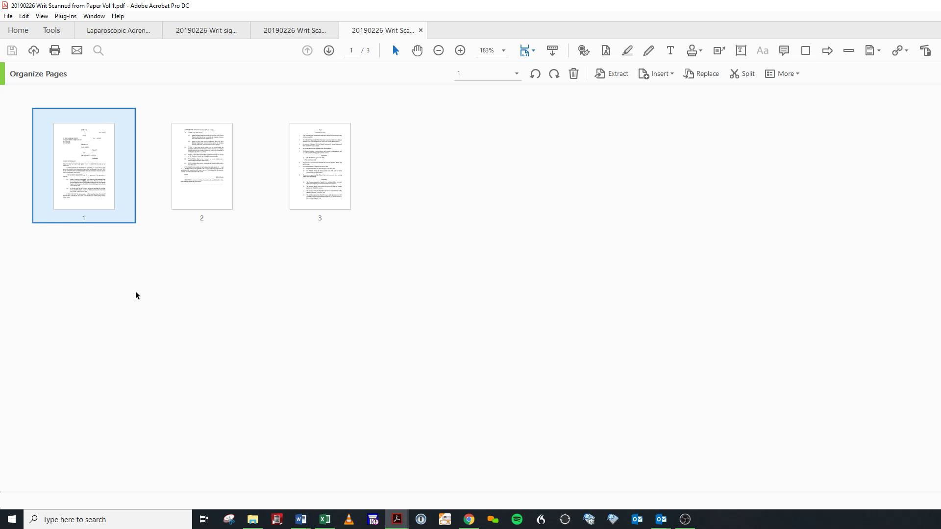
{"action": "mouse_move", "coordinate": [87, 143]}
{"action": "left_click", "coordinate": [324, 183], "text": "shift"}
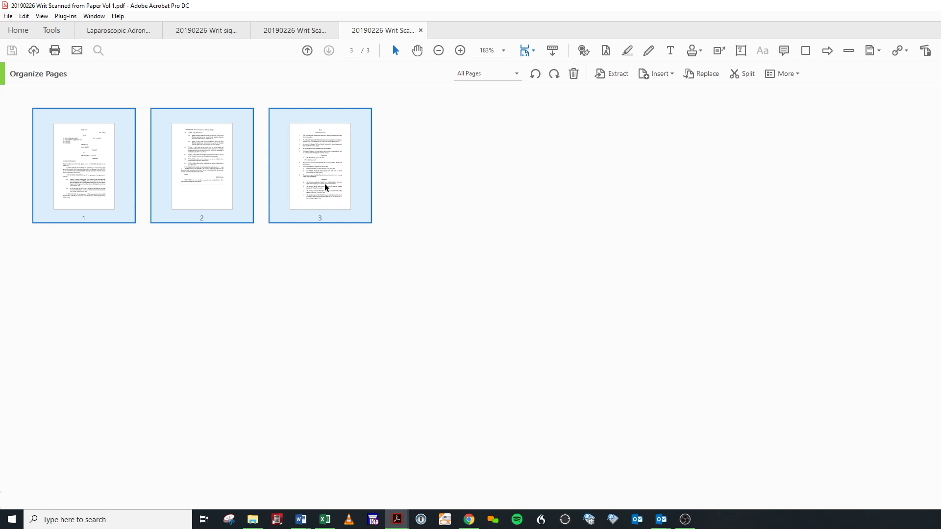
{"action": "left_click_drag", "start_coordinate": [324, 187], "coordinate": [374, 174]}
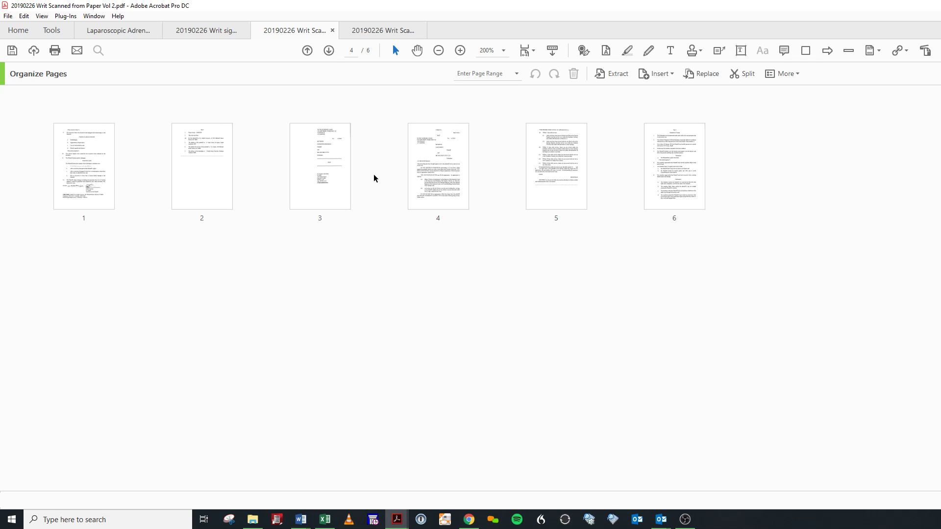
- Move pages 4 to 6 of the Vol 2 PDF to the beginning of the document, ahead of page 1
{"action": "left_click", "coordinate": [428, 198]}
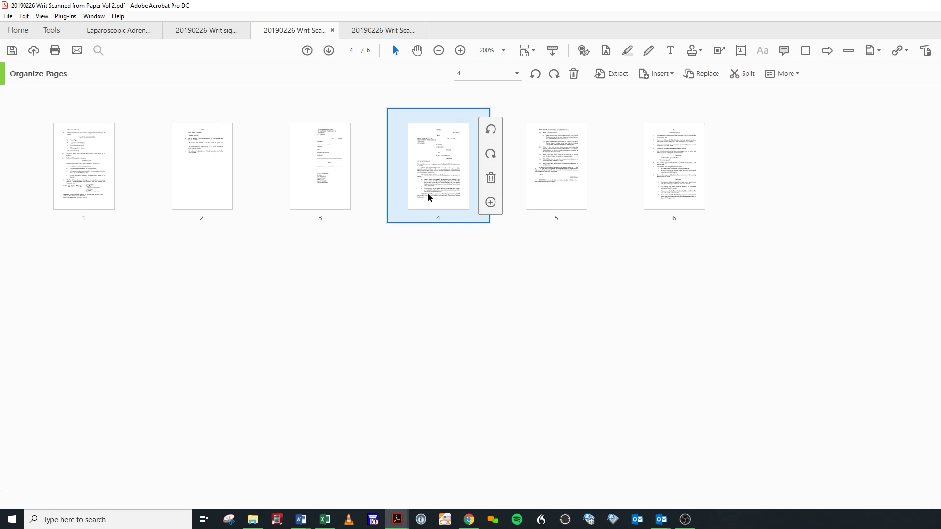
{"action": "left_click", "coordinate": [690, 175], "text": "shift"}
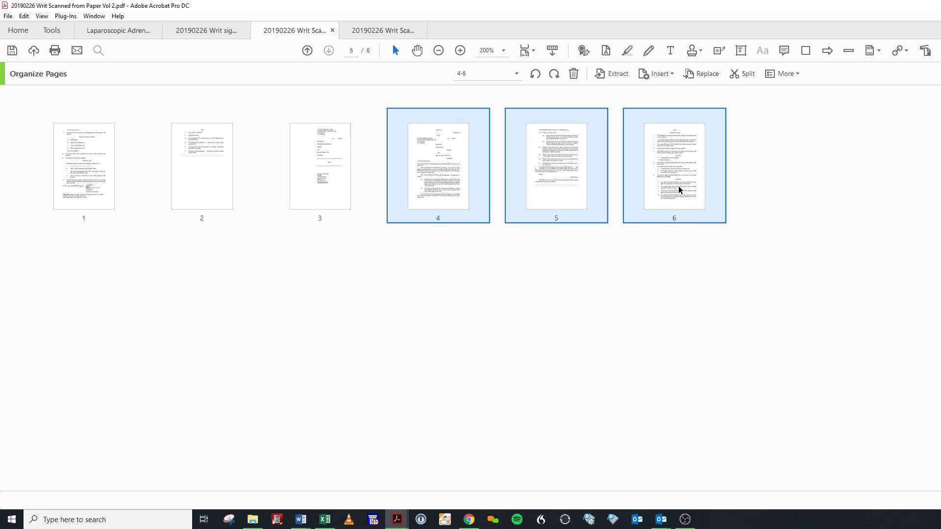
{"action": "left_click_drag", "start_coordinate": [678, 186], "coordinate": [54, 188]}
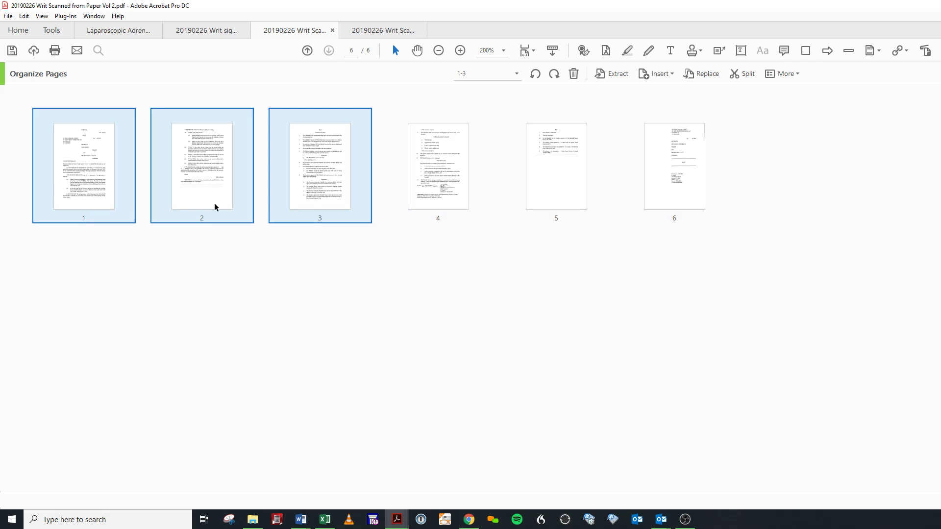
{"action": "left_click", "coordinate": [431, 196]}
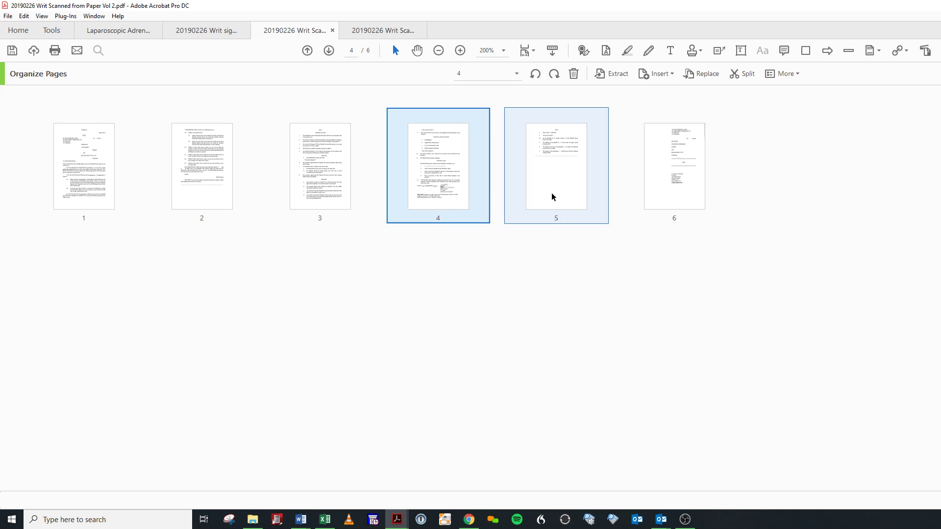
{"action": "left_click", "coordinate": [656, 198], "text": "shift"}
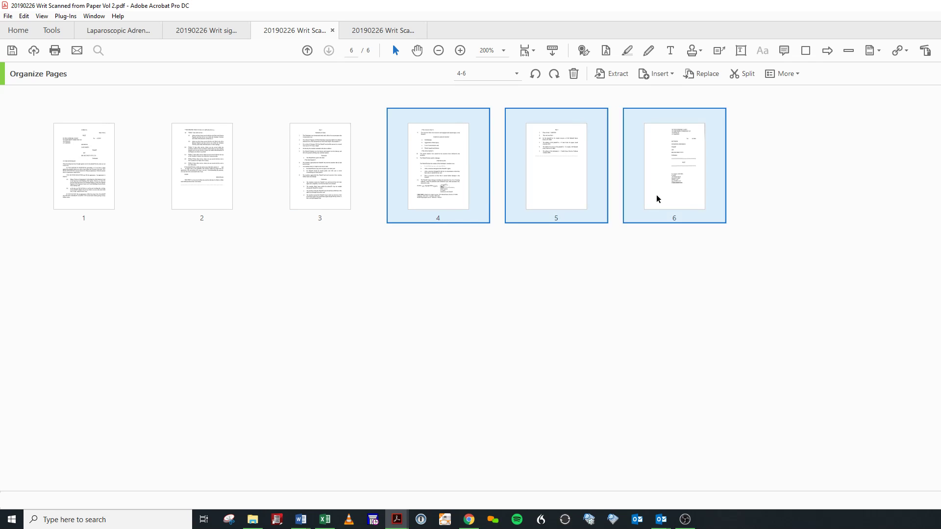
{"action": "left_click", "coordinate": [609, 77]}
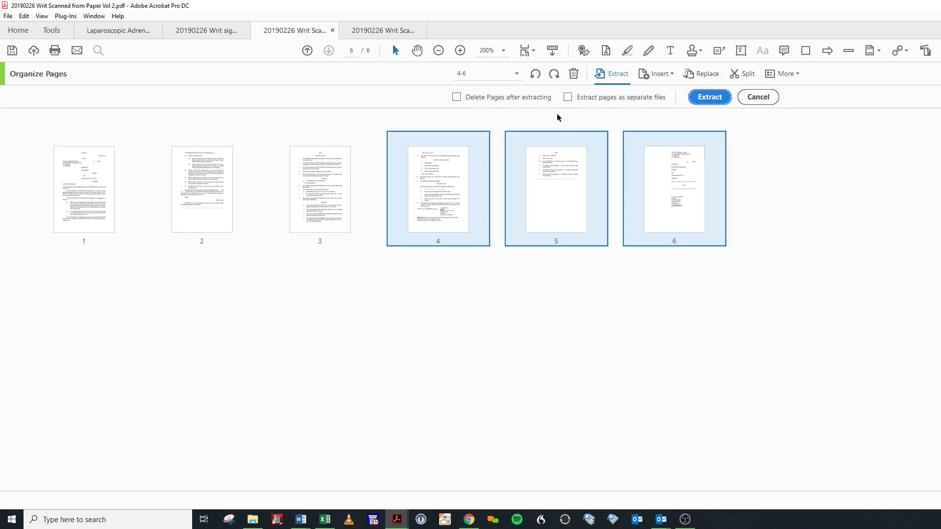
{"action": "left_click", "coordinate": [758, 98]}
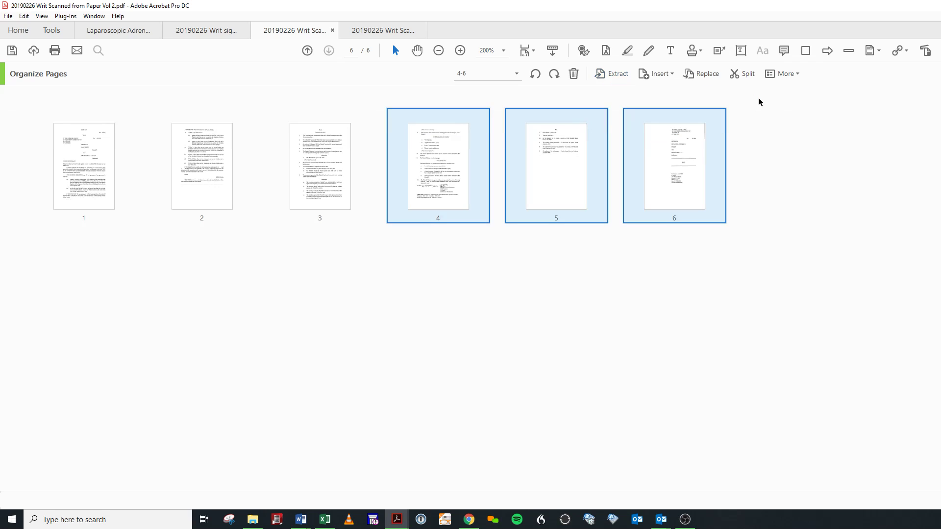